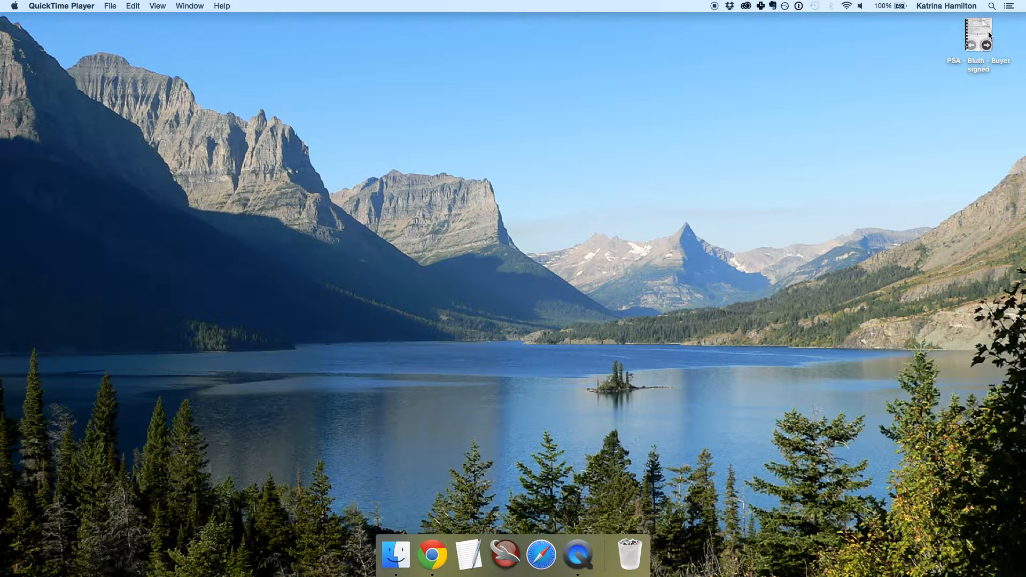
- Open the buyer-signed PSA document from the desktop and move its last page ahead of page 4
double_click(983, 28)
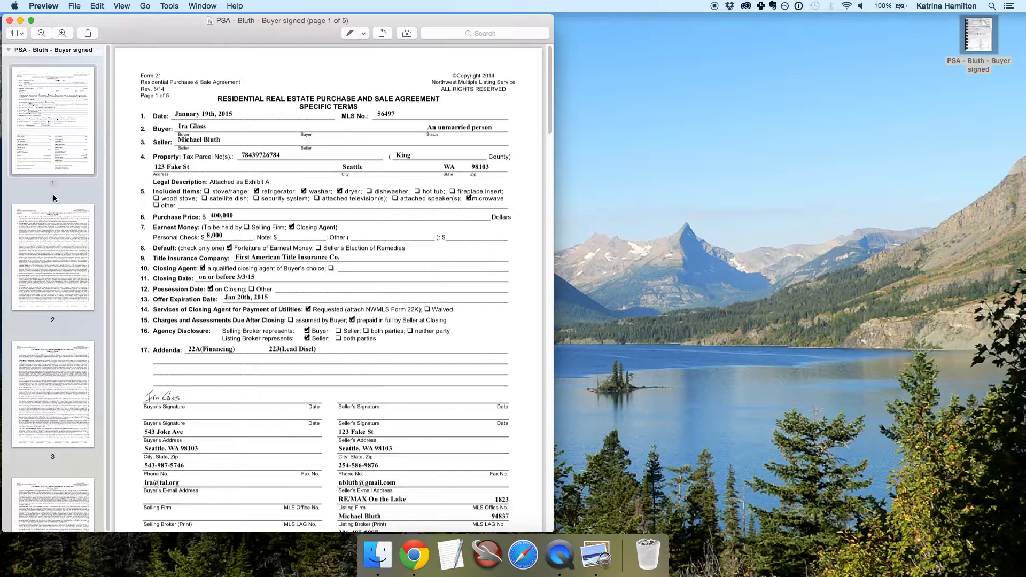
scroll(48, 182, down, 5)
click(55, 398)
drag(56, 399, 51, 183)
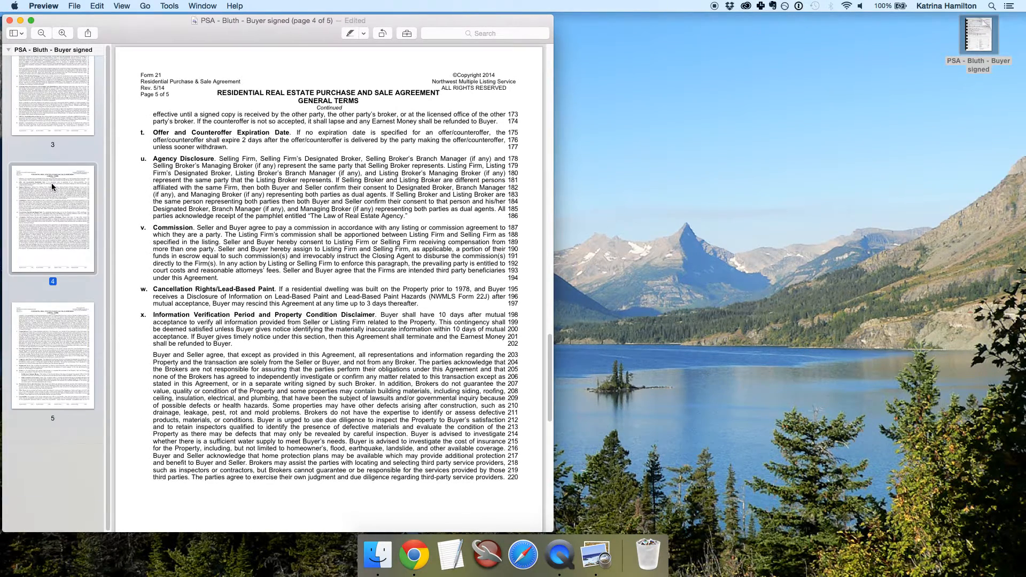
- Restore the original order of the last two pages and display page 1 of the agreement
drag(58, 338, 54, 172)
scroll(90, 302, up, 4)
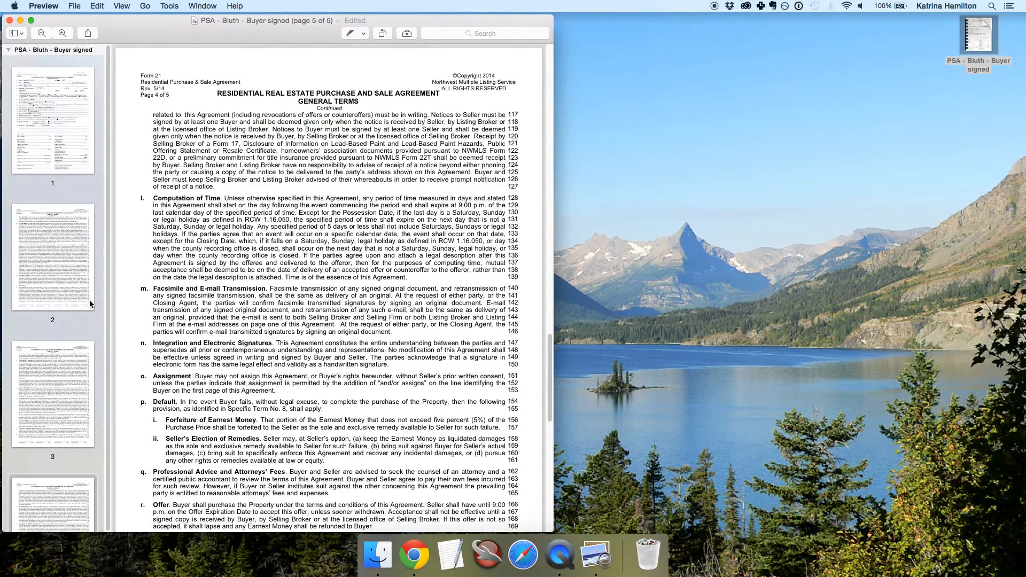
click(65, 157)
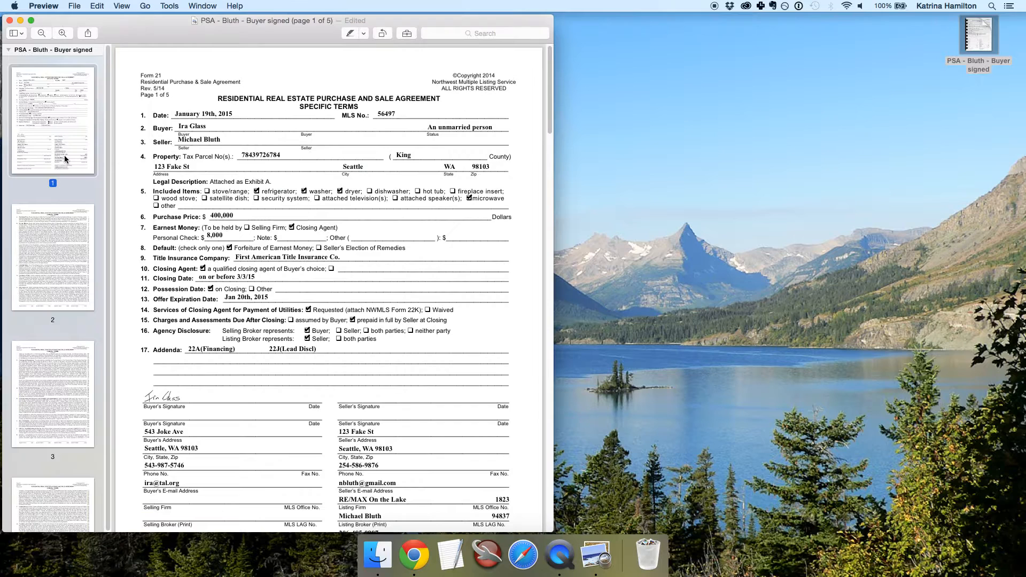
- Rotate page 1 of the agreement to the left and rotate it back to upright
click(75, 6)
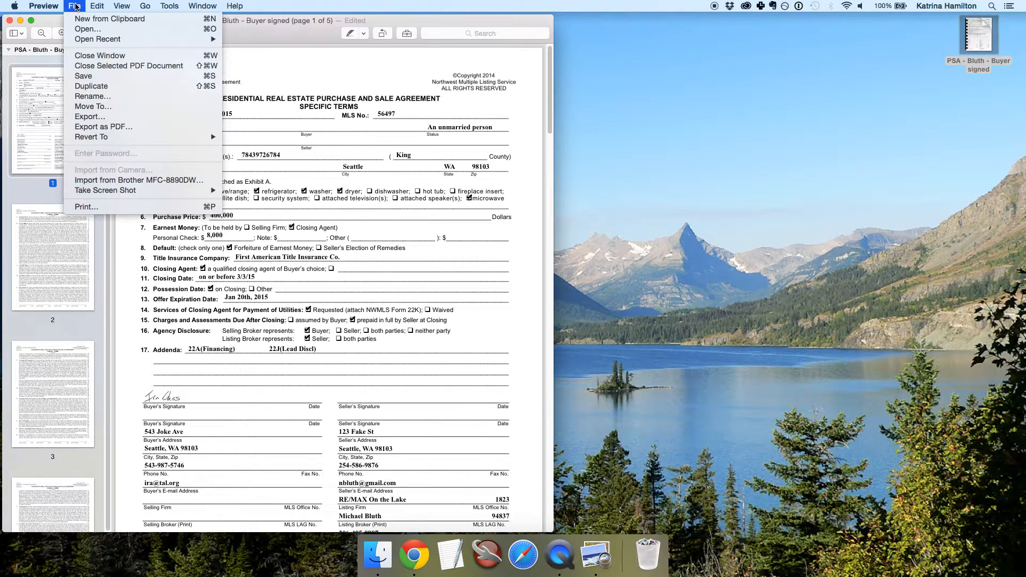
mouse_move(97, 6)
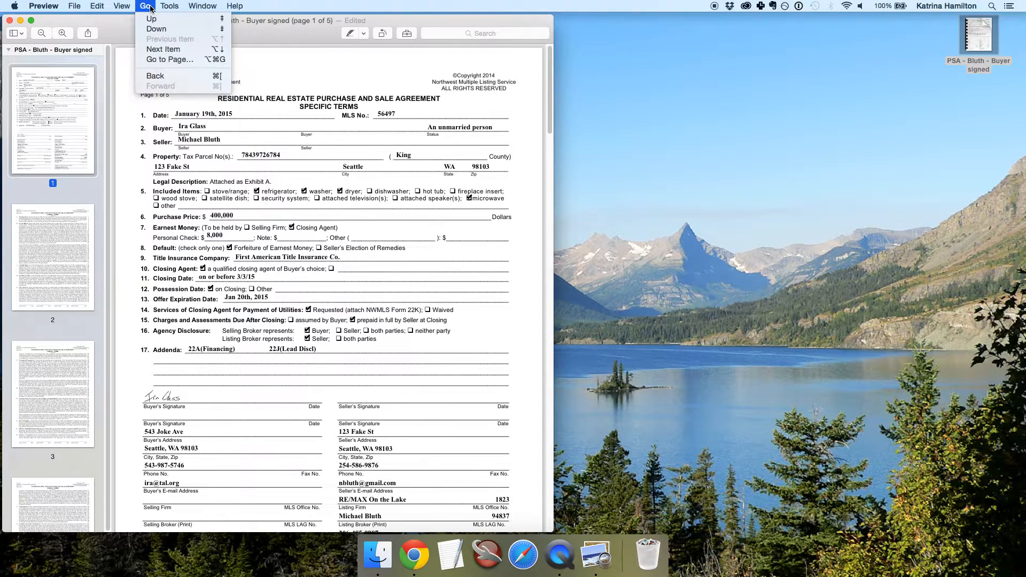
mouse_move(167, 7)
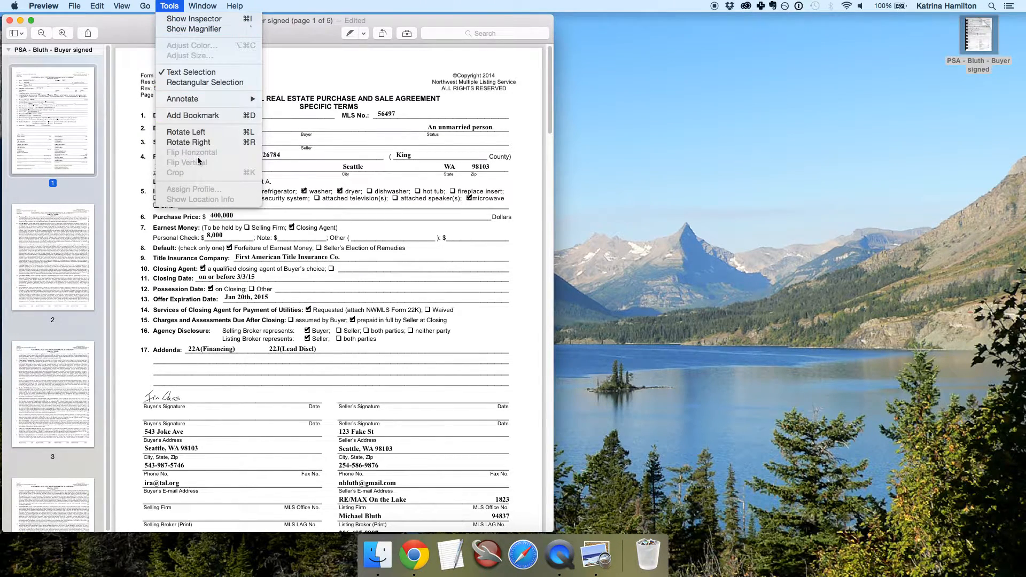
click(249, 135)
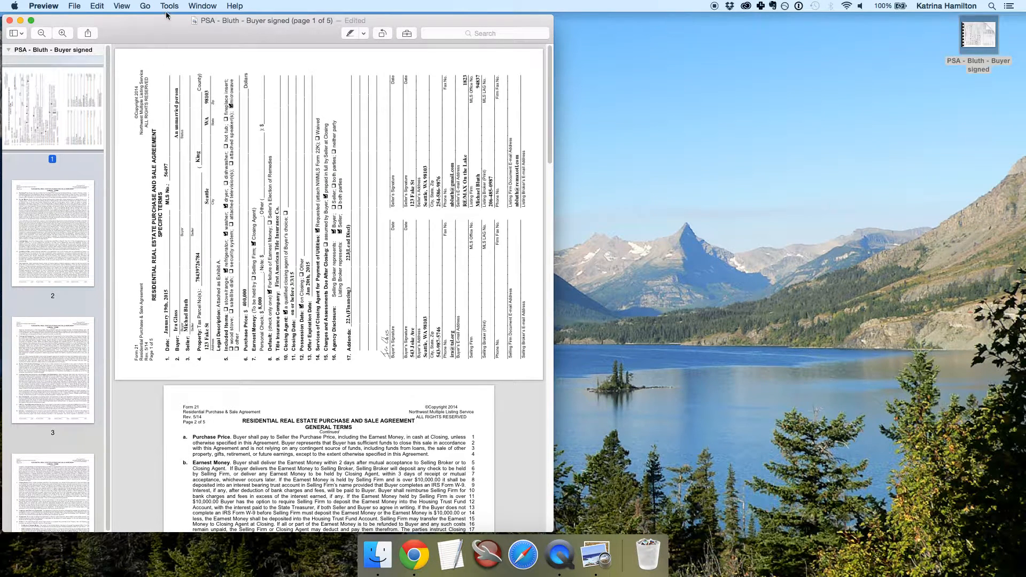
key(super+r)
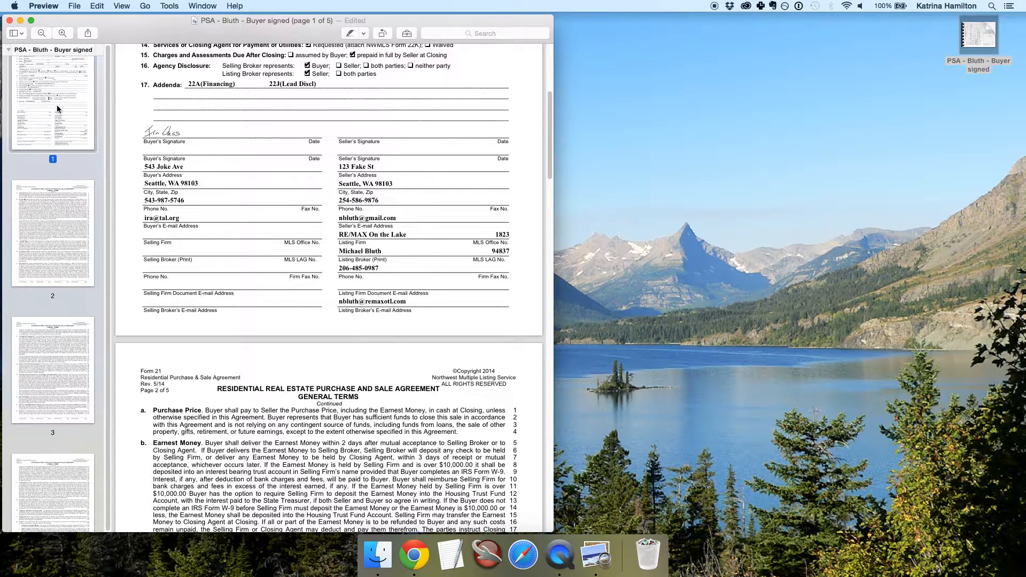
- Select all five pages, rotate them together to the right, and rotate them back to upright
scroll(58, 464, down, 5)
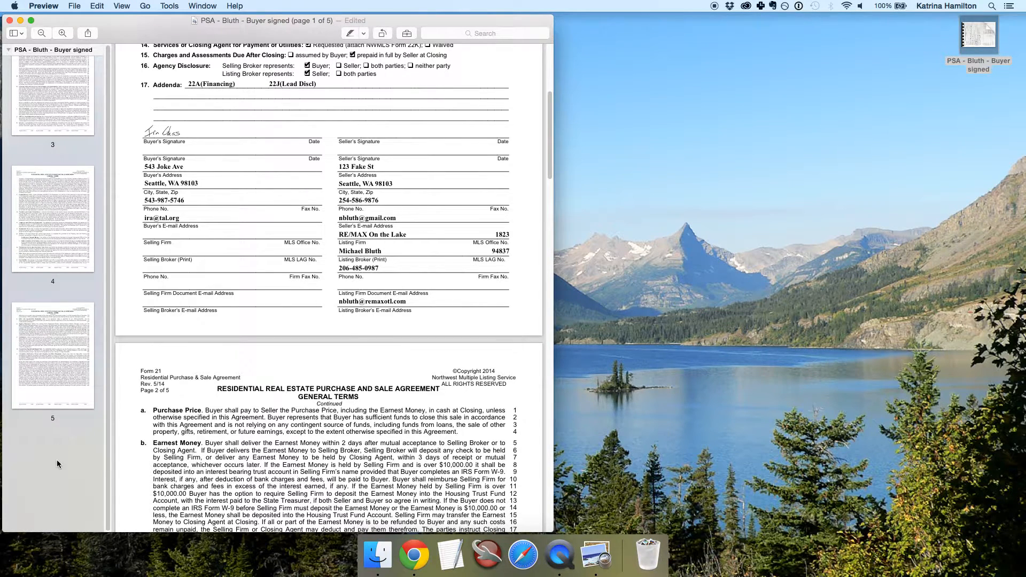
shift+click(52, 368)
scroll(53, 370, up, 5)
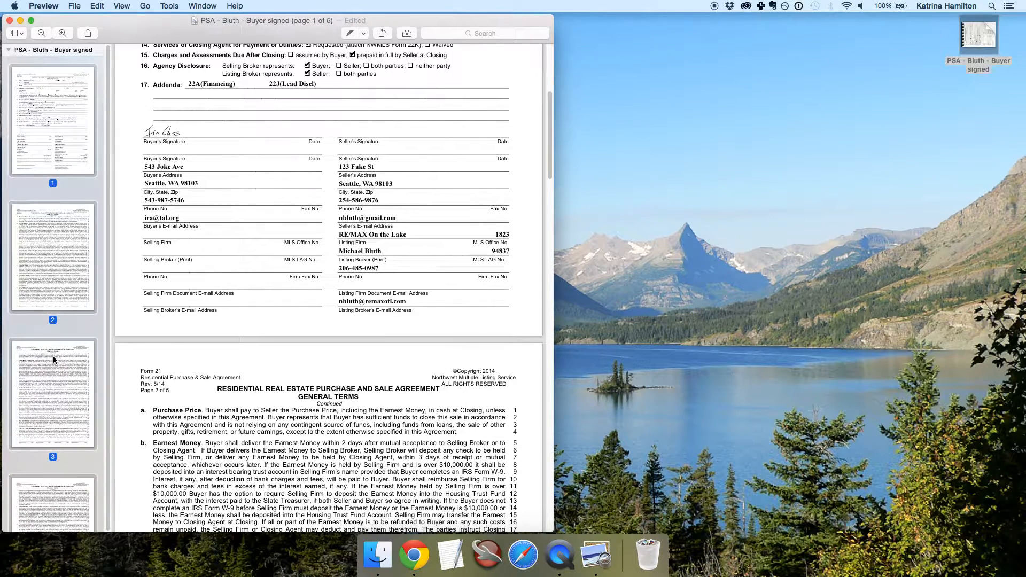
key(super+r)
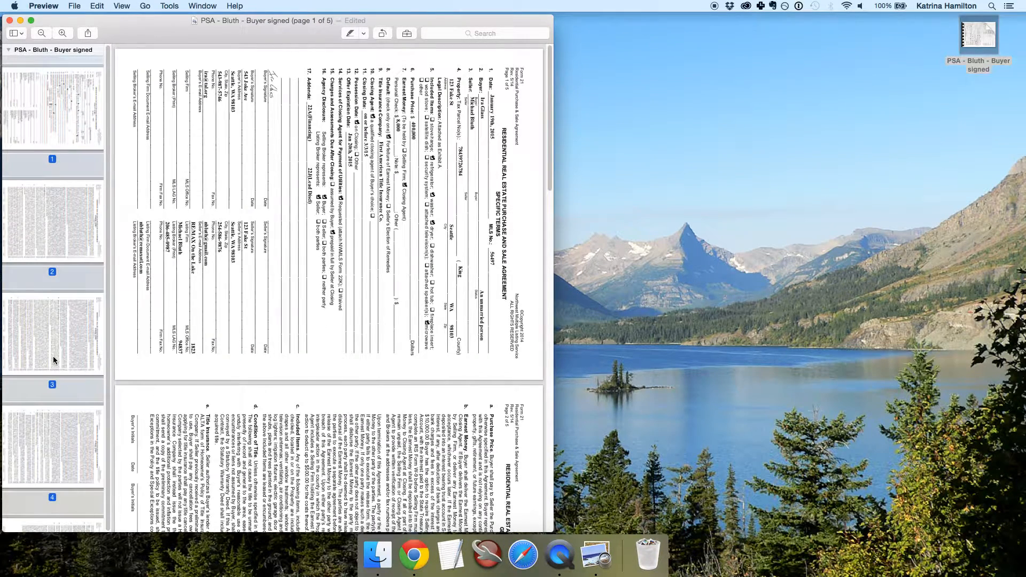
key(super+l)
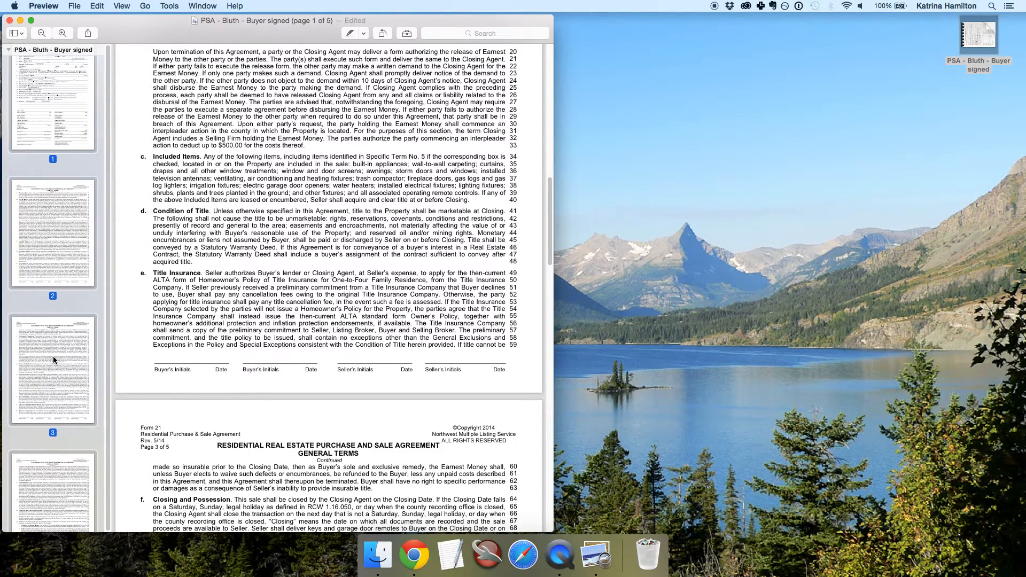
- Copy pages 1 and 2 of the agreement and create a new document from the clipboard
click(69, 127)
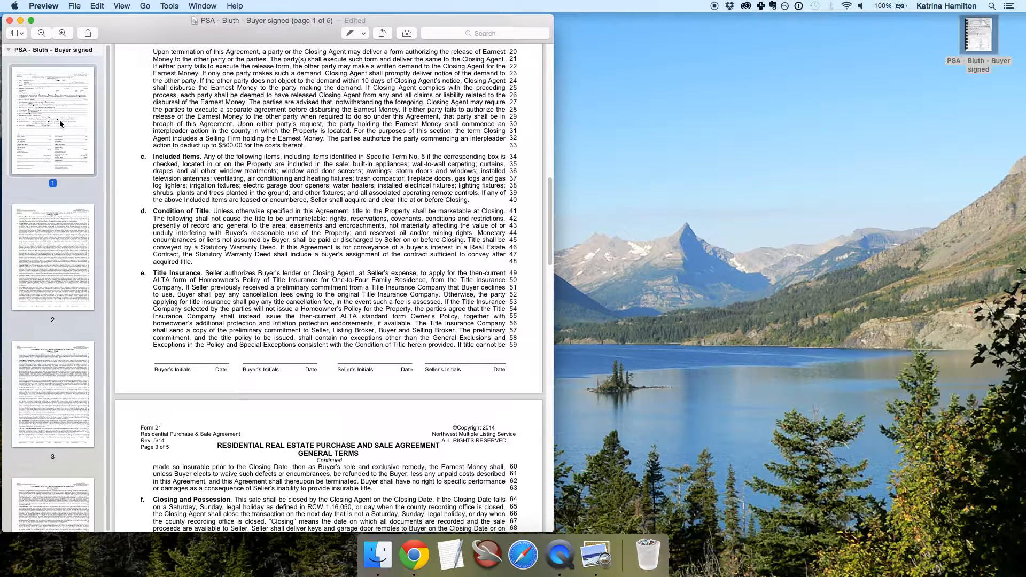
click(70, 284)
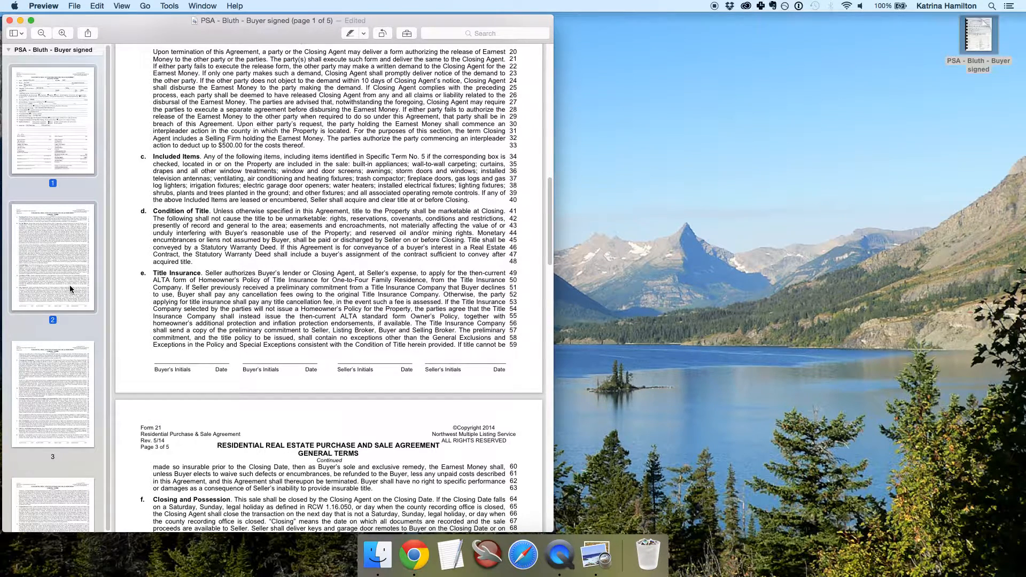
click(97, 6)
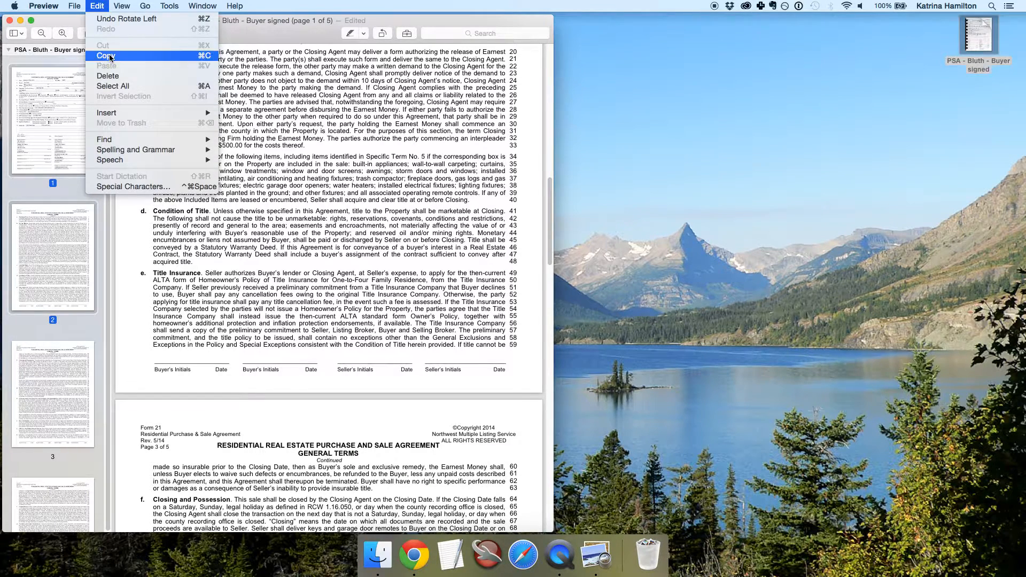
click(106, 56)
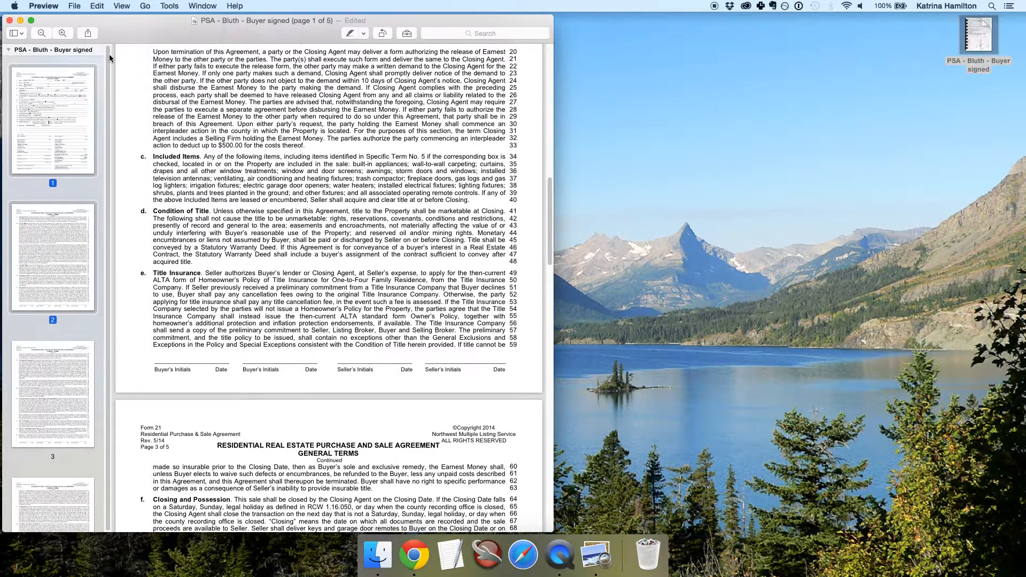
click(73, 6)
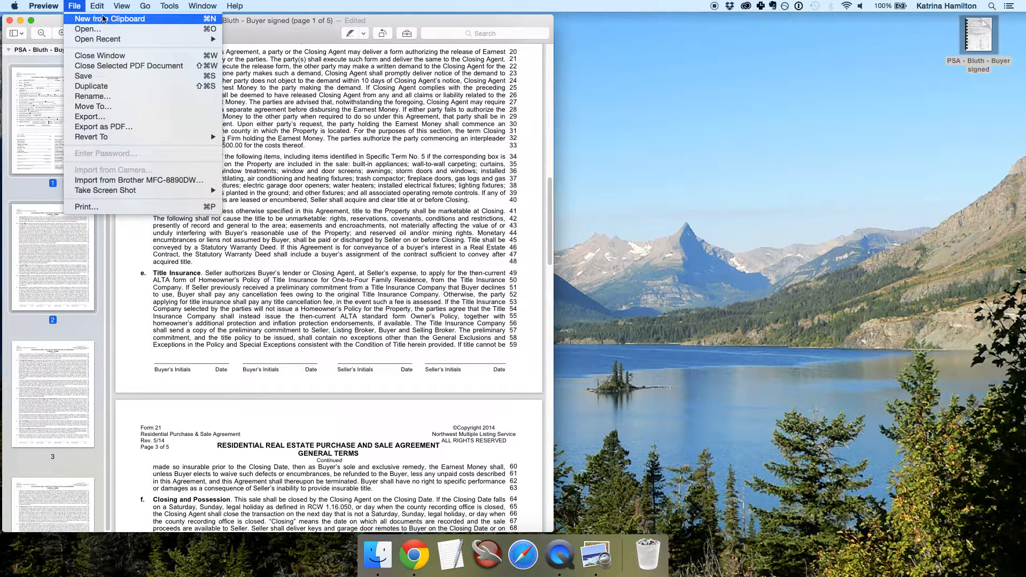
click(171, 19)
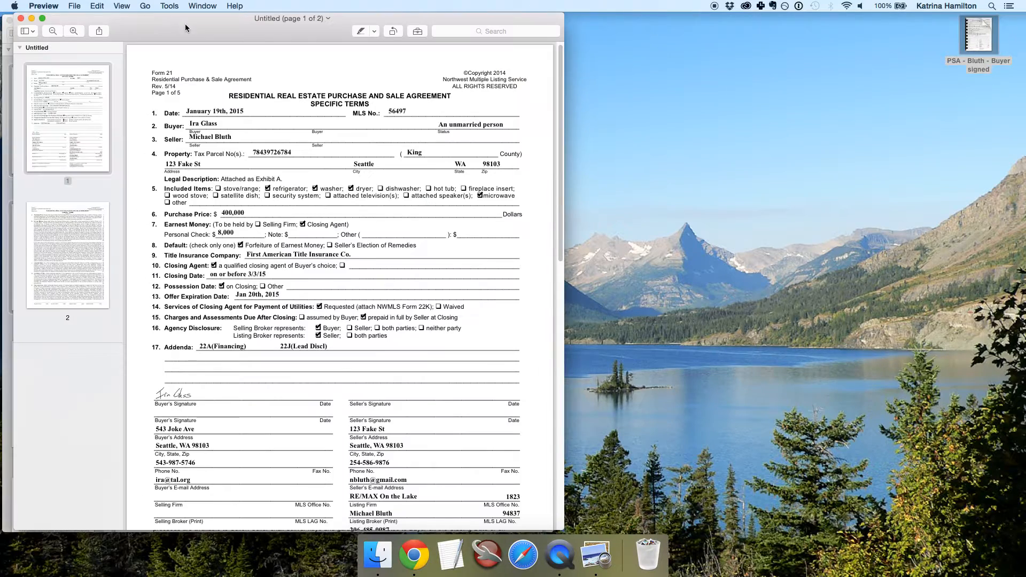
- Move the new two-page document's window aside and close it without saving
drag(185, 24, 568, 7)
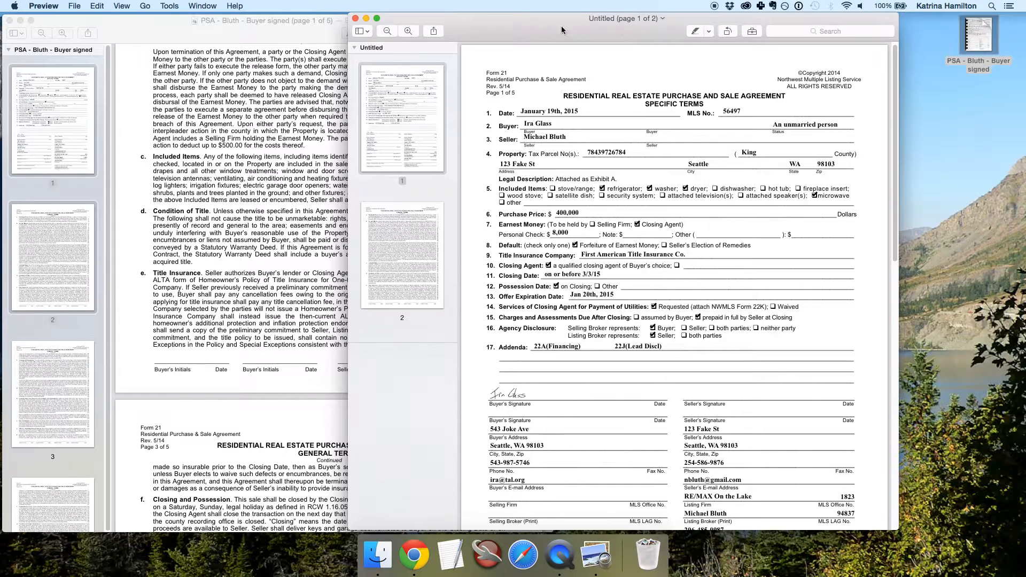
click(355, 19)
click(580, 224)
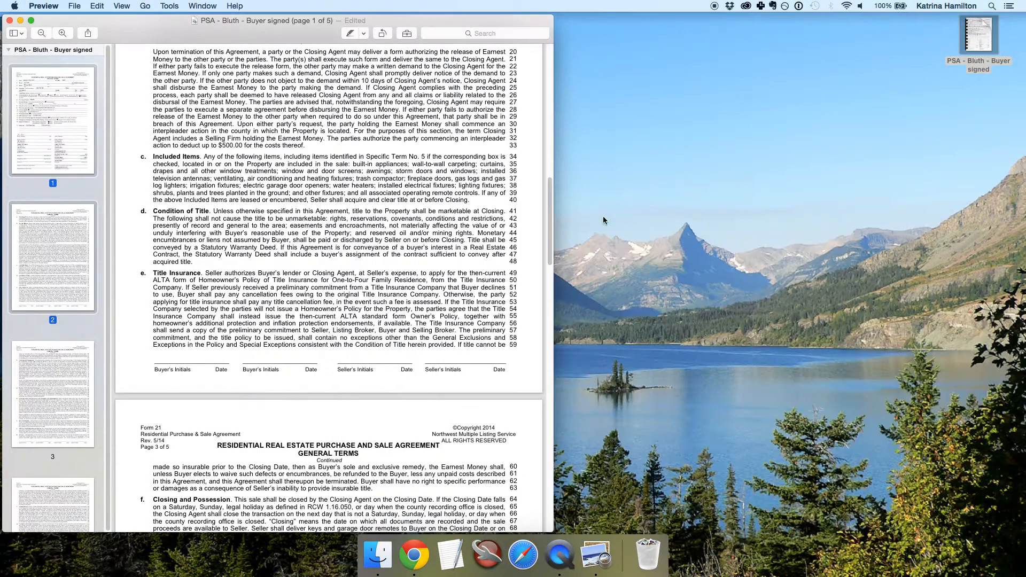
- Delete page 1 from the agreement and undo the deletion
click(75, 138)
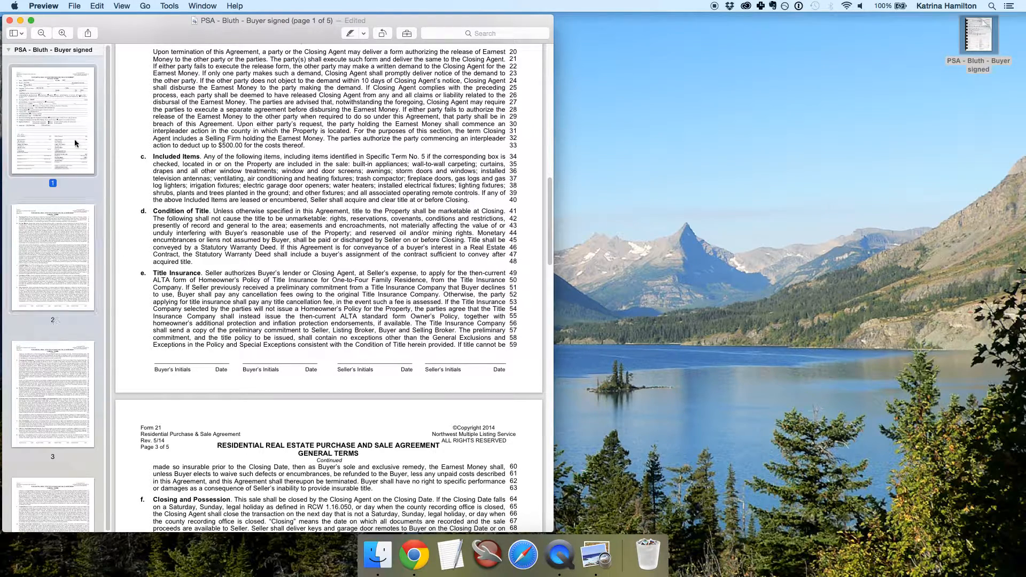
key(Delete)
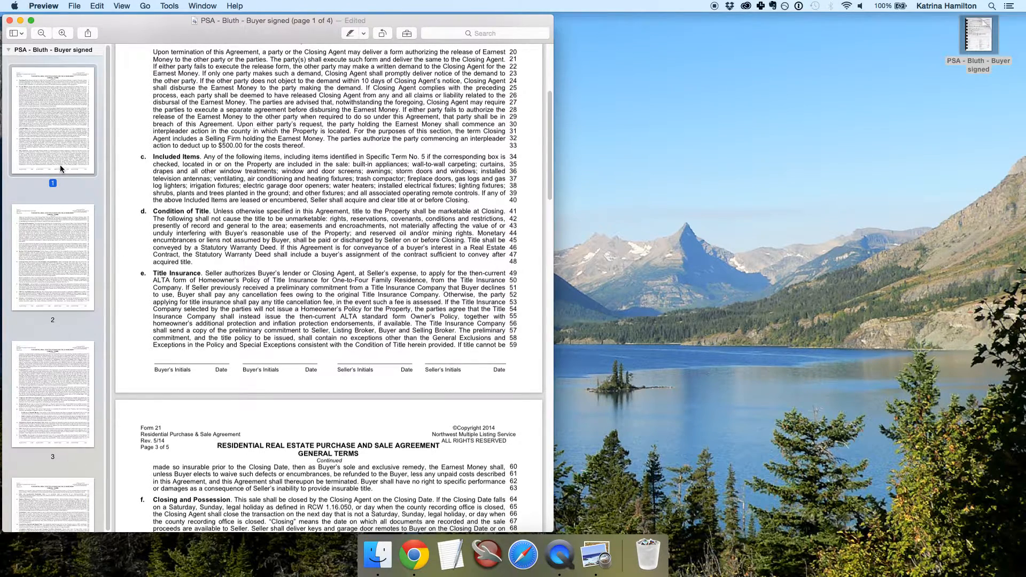
key(super+z)
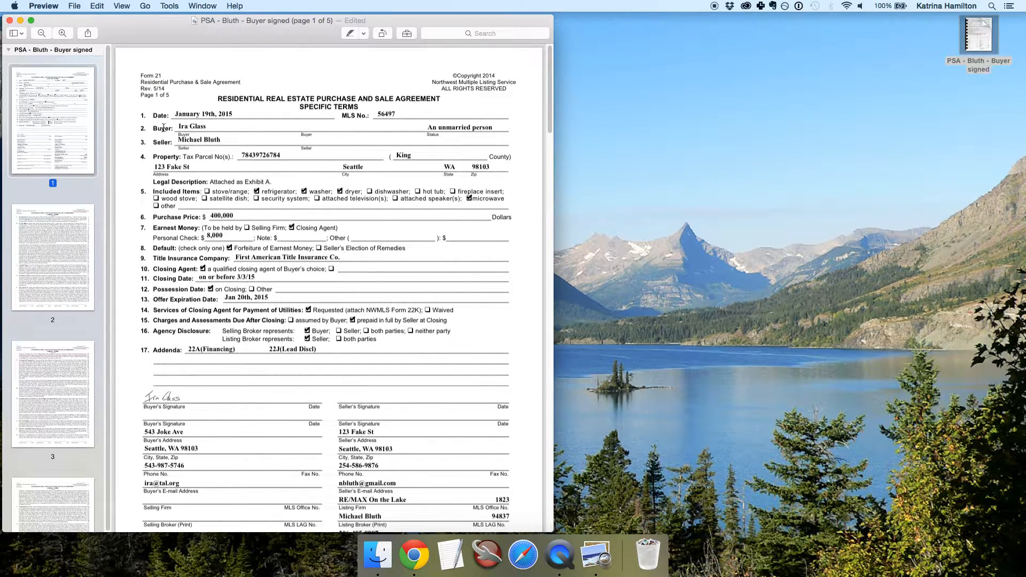
- Show the markup tools and add the text $425,000 beside the existing purchase price on page 1
click(407, 34)
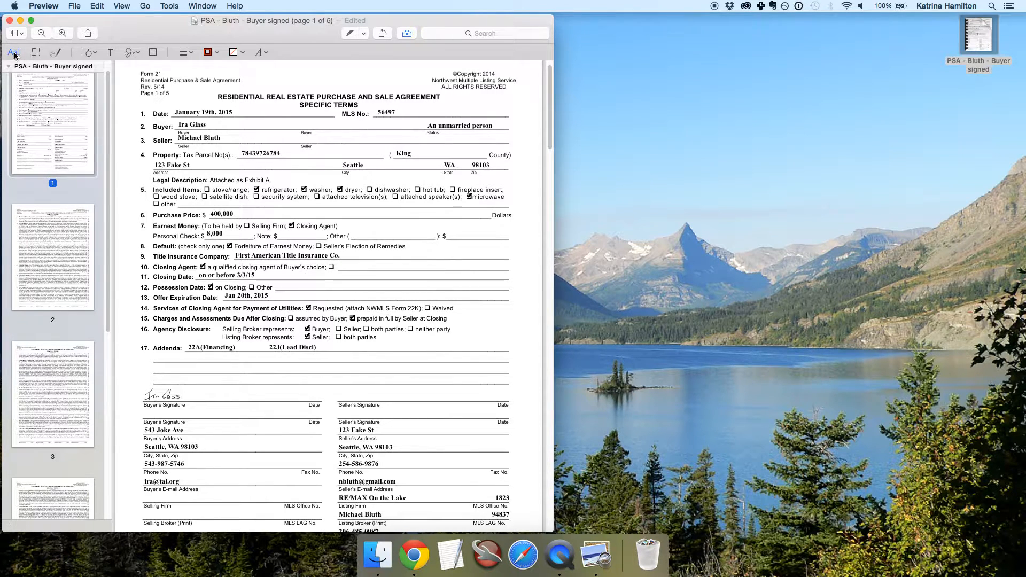
click(262, 213)
text($425,000)
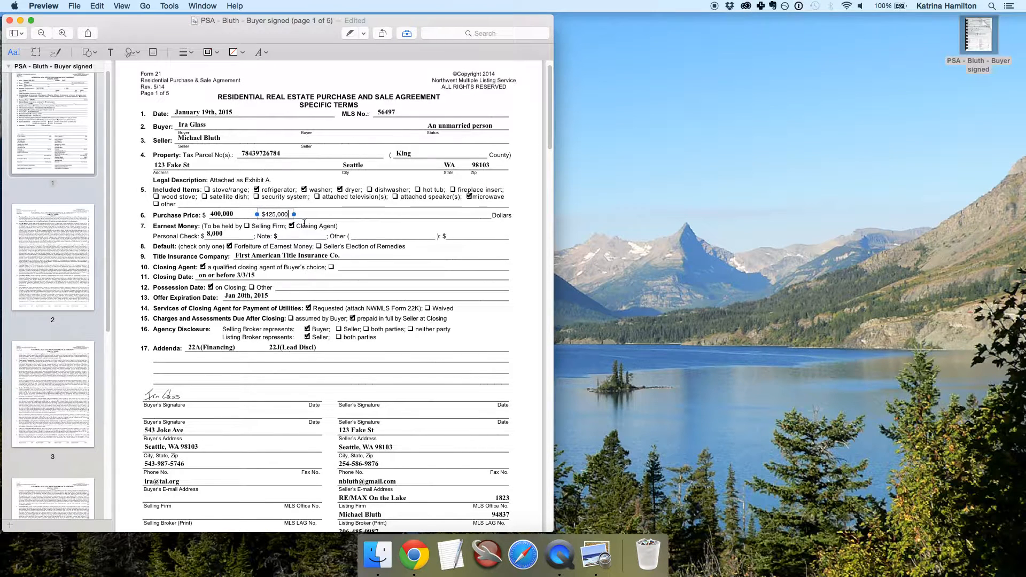
- Strike out the 400,000 purchase price with a red sketched line and draw a red cross farther along the same row
click(59, 52)
click(207, 215)
drag(208, 216, 254, 211)
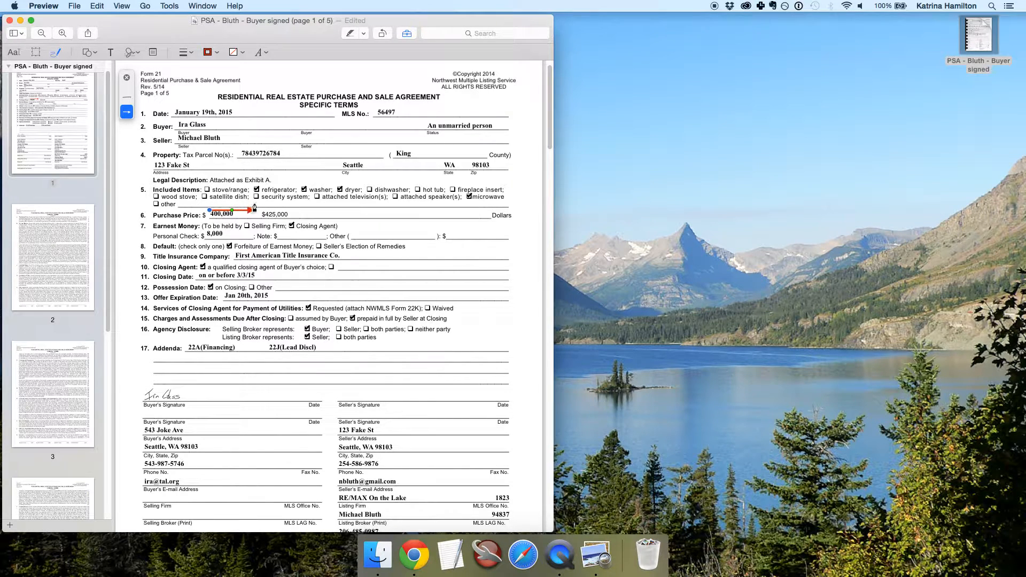
key(super+z)
mouse_move(207, 213)
mouse_down()
mouse_move(237, 215)
mouse_move(206, 214)
mouse_up()
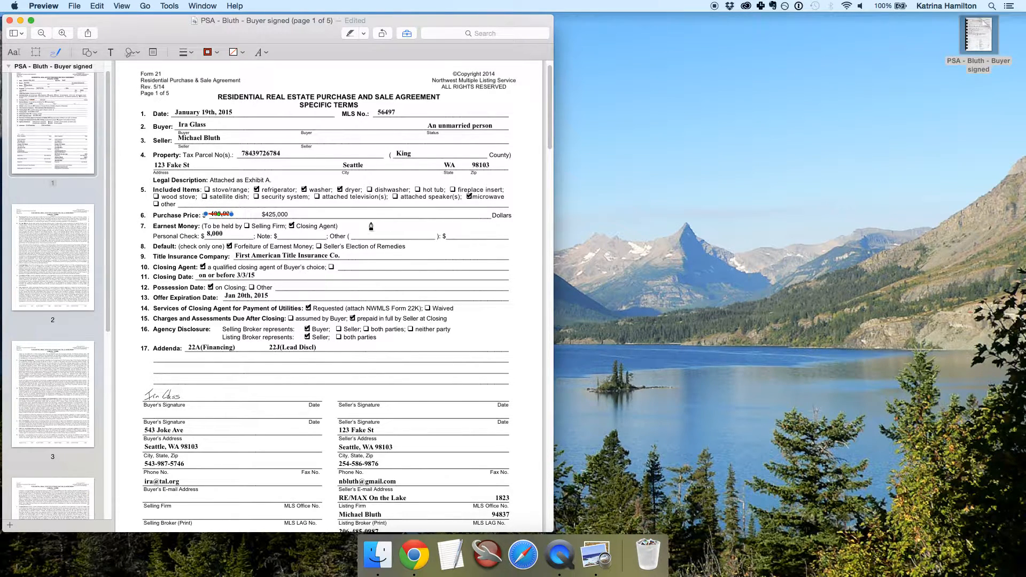
mouse_move(373, 215)
mouse_down()
mouse_move(424, 214)
mouse_move(395, 216)
mouse_move(395, 231)
mouse_up()
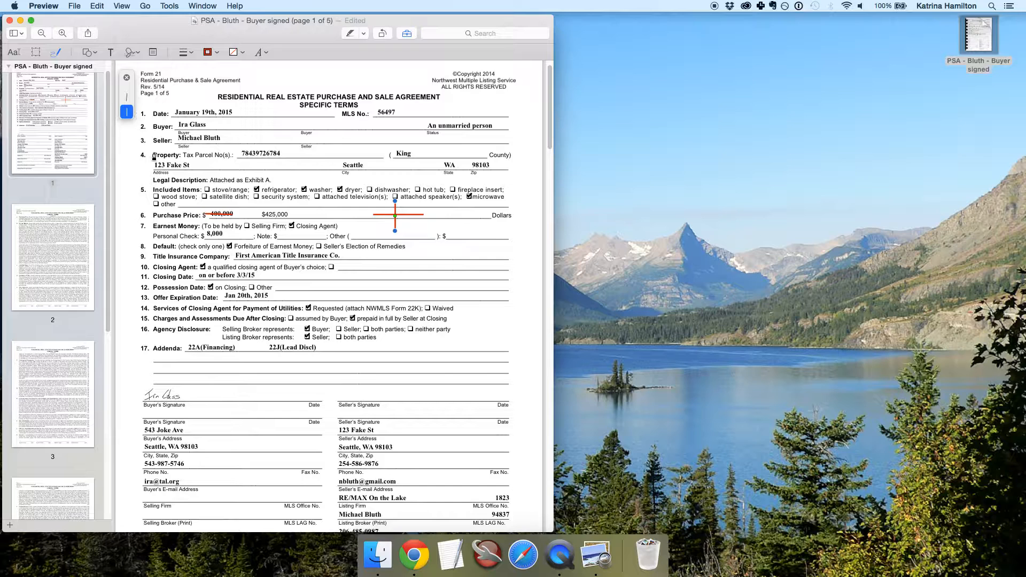
click(286, 35)
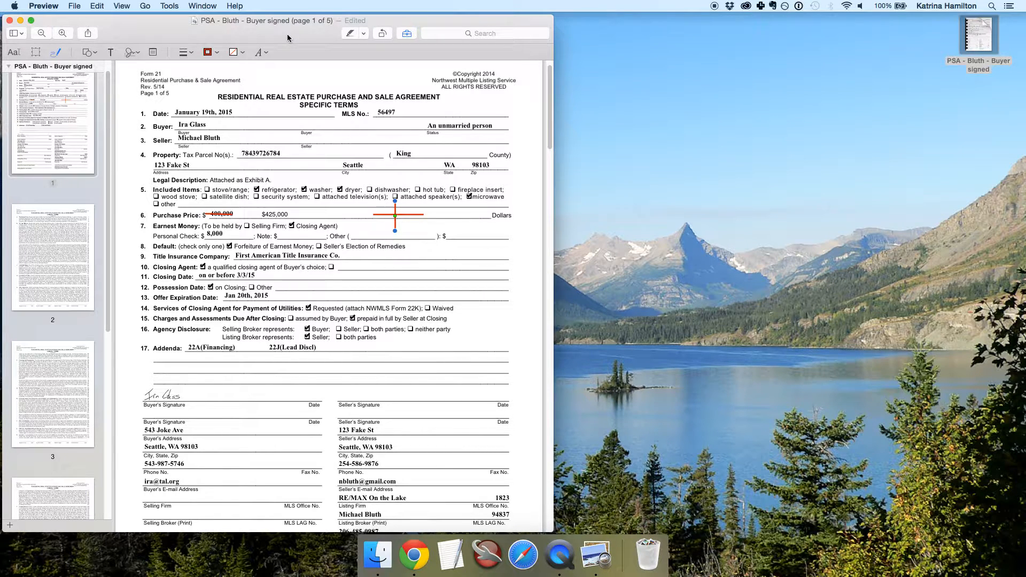
- Insert the second saved signature and place it on the first Seller's Signature line
click(137, 52)
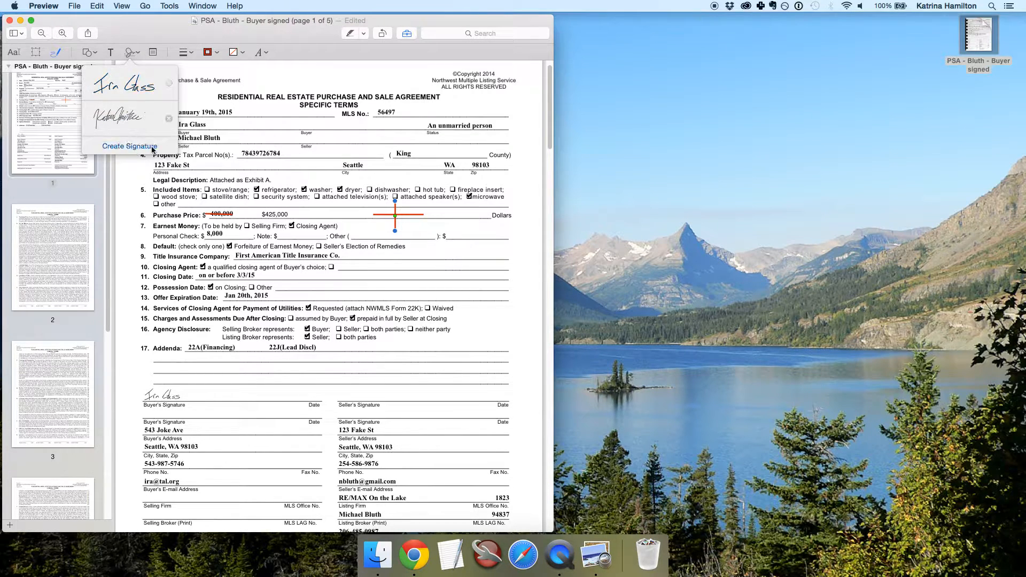
click(124, 119)
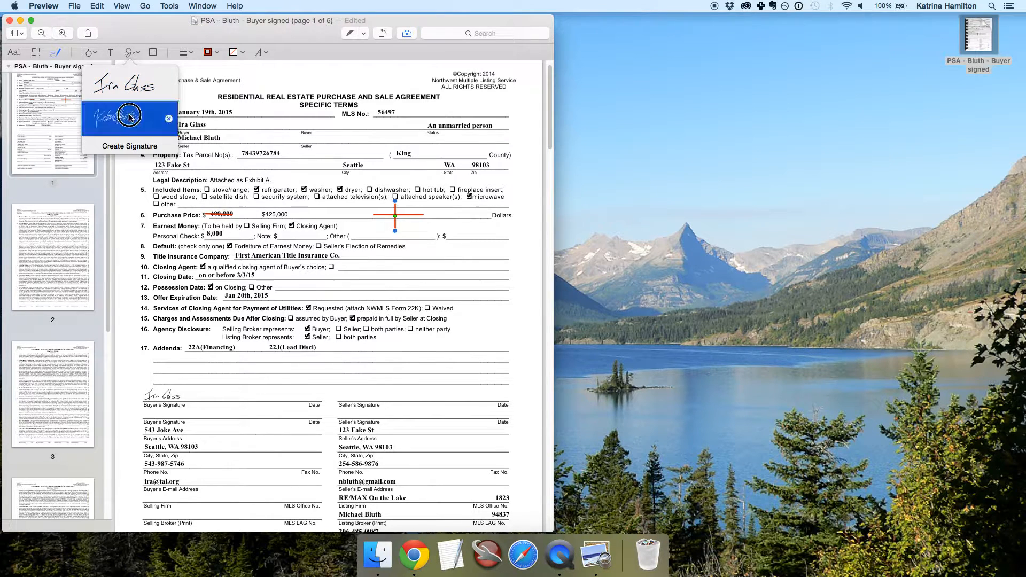
mouse_move(335, 277)
mouse_down()
mouse_move(367, 309)
mouse_move(396, 371)
mouse_move(392, 386)
mouse_up()
mouse_move(328, 369)
mouse_down()
mouse_move(425, 400)
mouse_move(368, 390)
mouse_move(385, 401)
mouse_up()
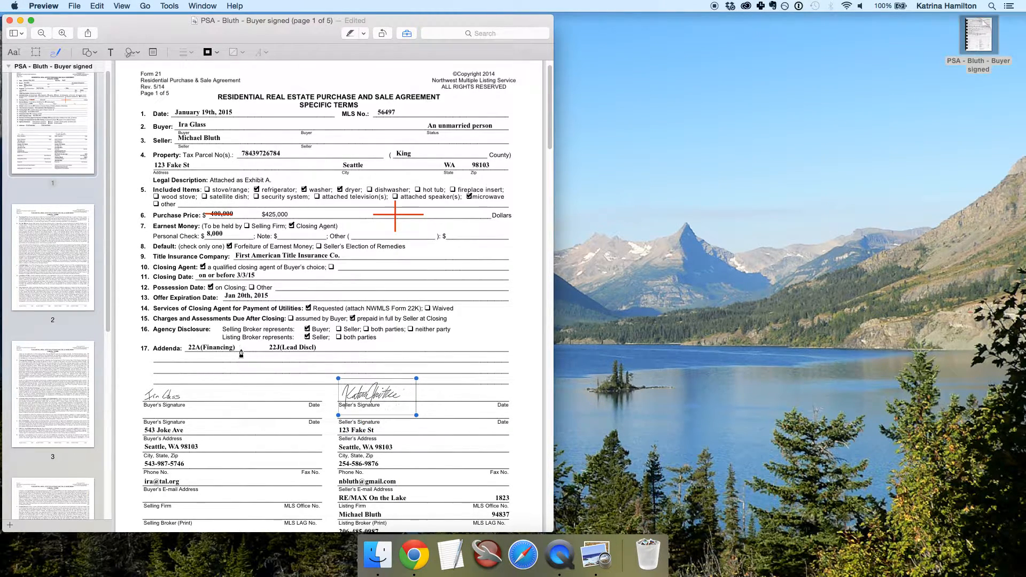
click(307, 369)
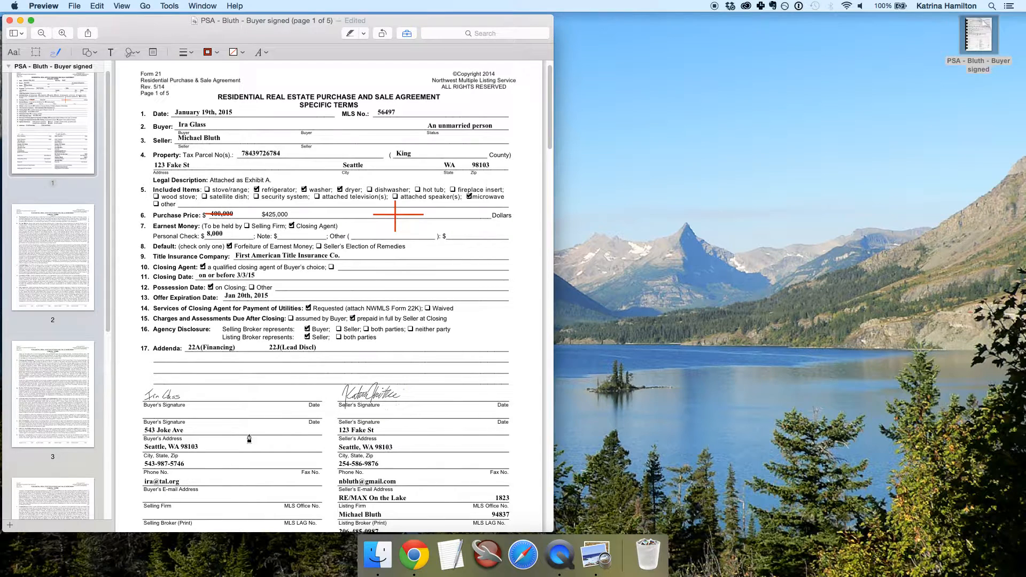
- Review the trackpad and camera options for creating a signature, and leave without creating one
click(129, 52)
click(130, 145)
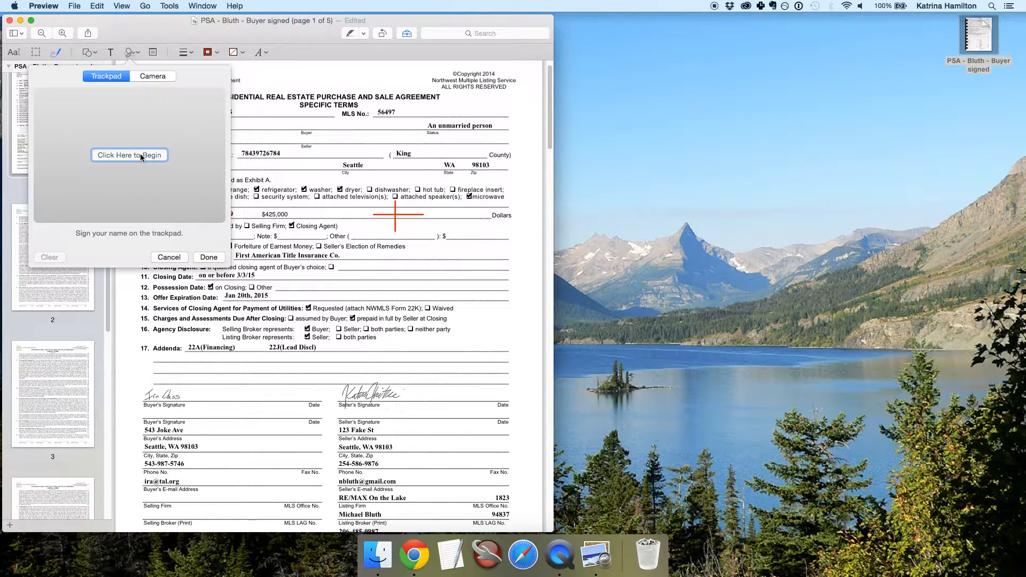
click(162, 76)
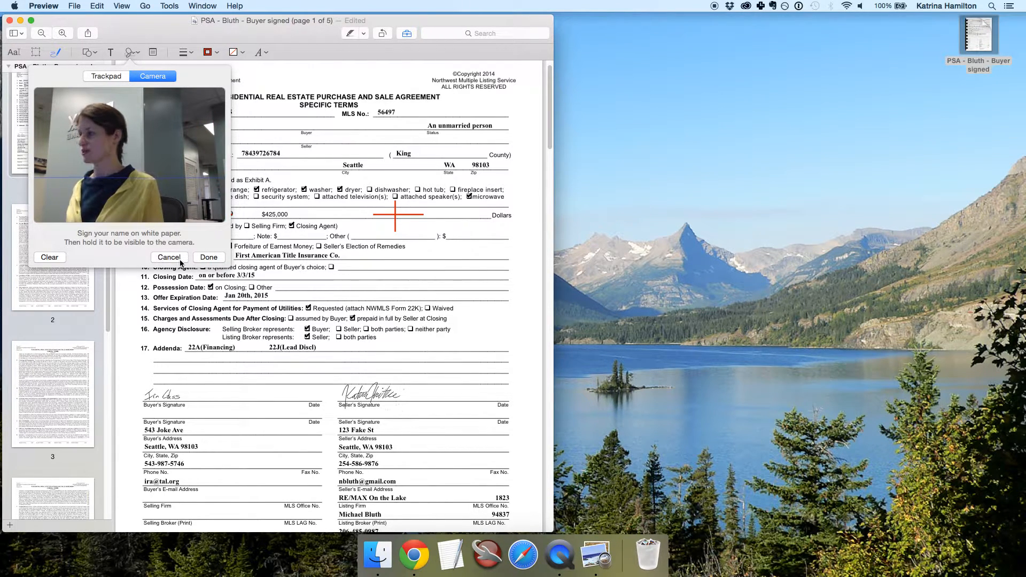
click(180, 259)
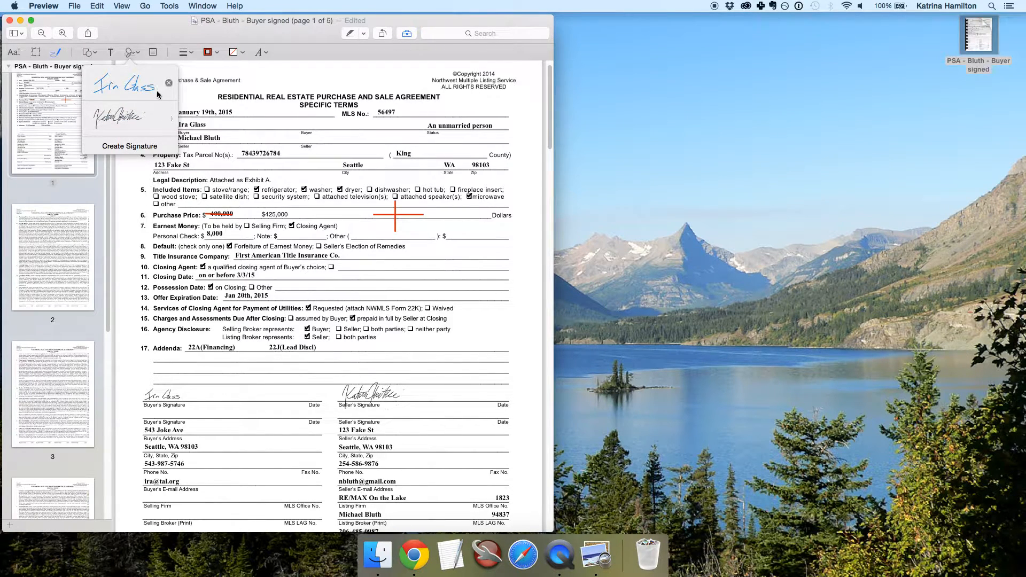
click(146, 33)
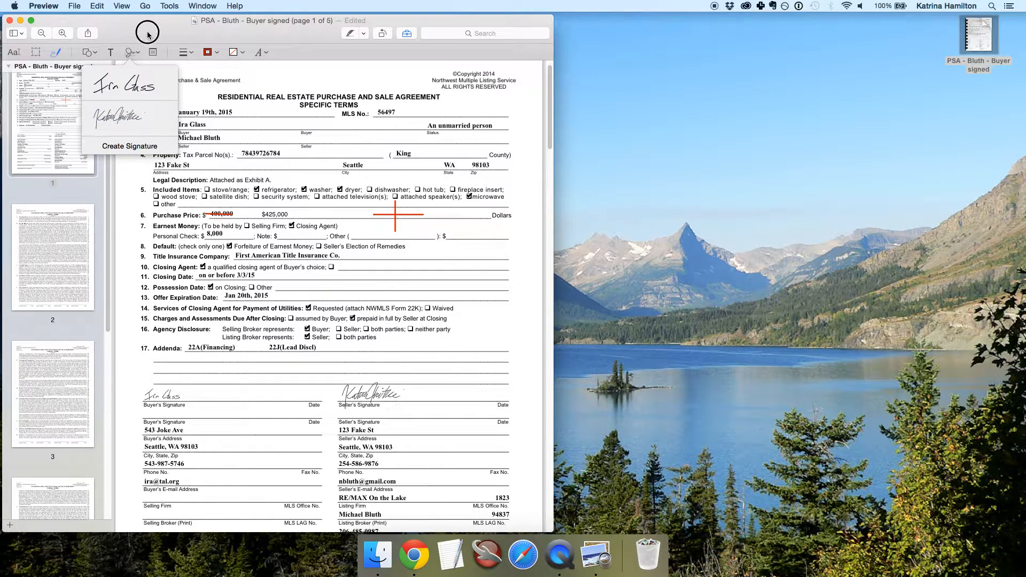